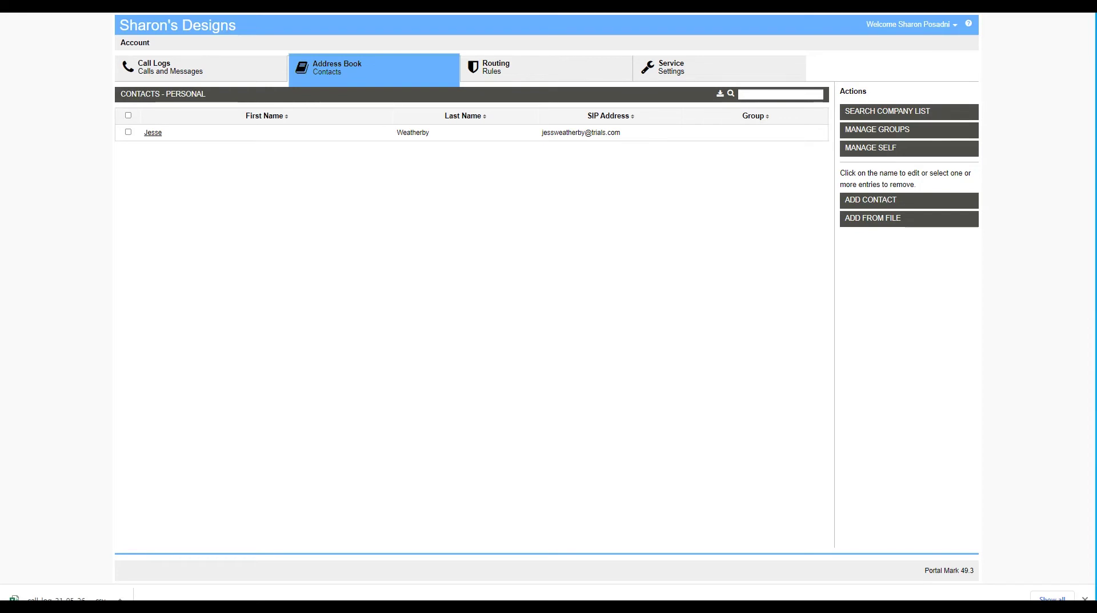
# Step: Search the company directory for 'green', copy the found contact into the personal list, and view that list
pyautogui.click(901, 117)
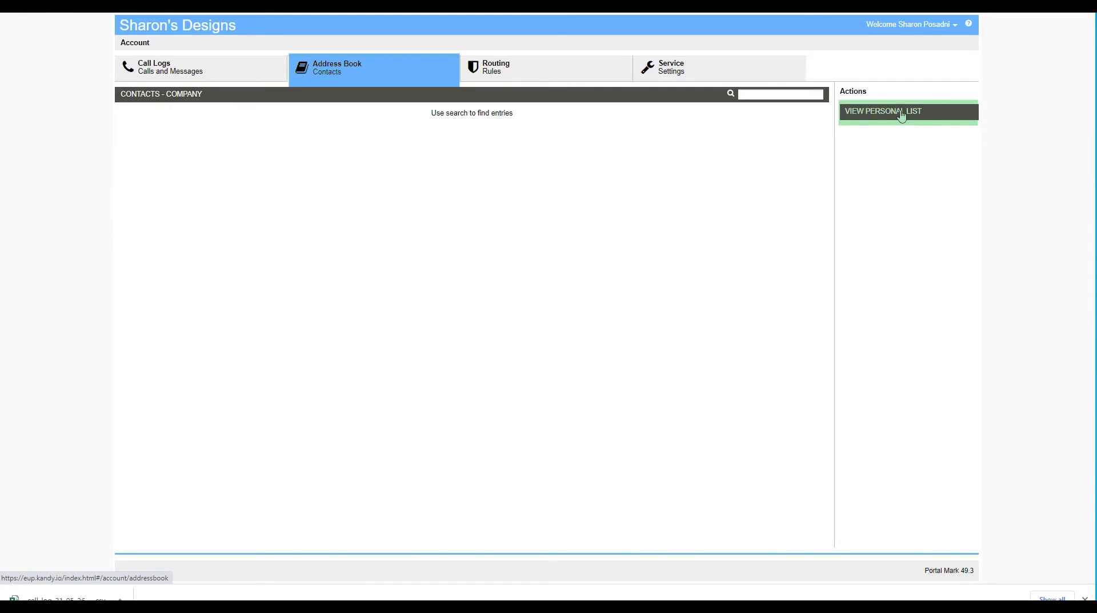
pyautogui.click(763, 93)
pyautogui.write('green')
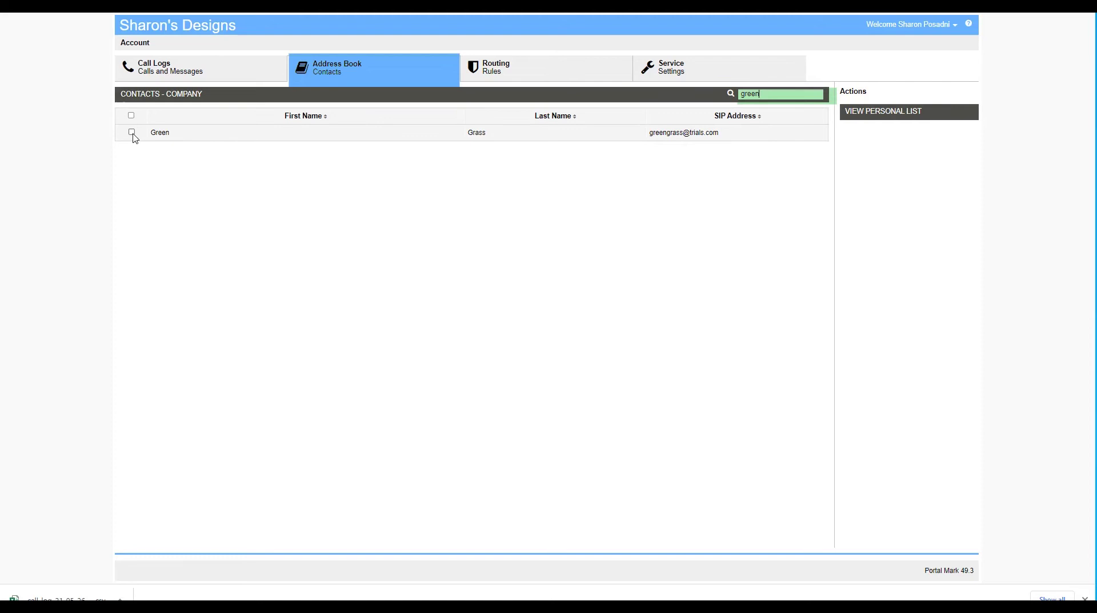
pyautogui.click(132, 134)
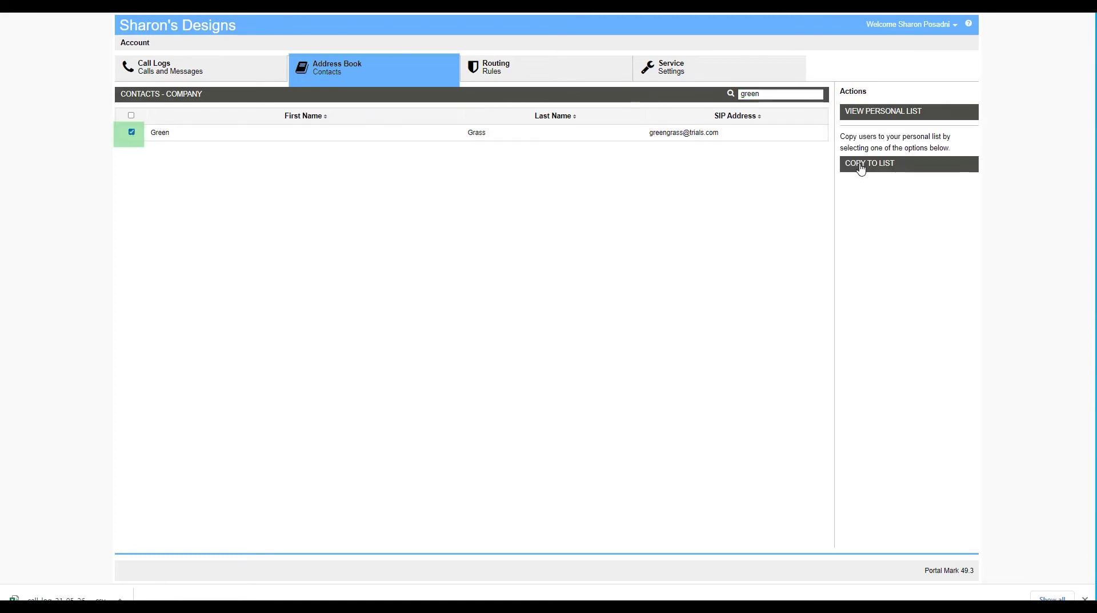
pyautogui.click(877, 165)
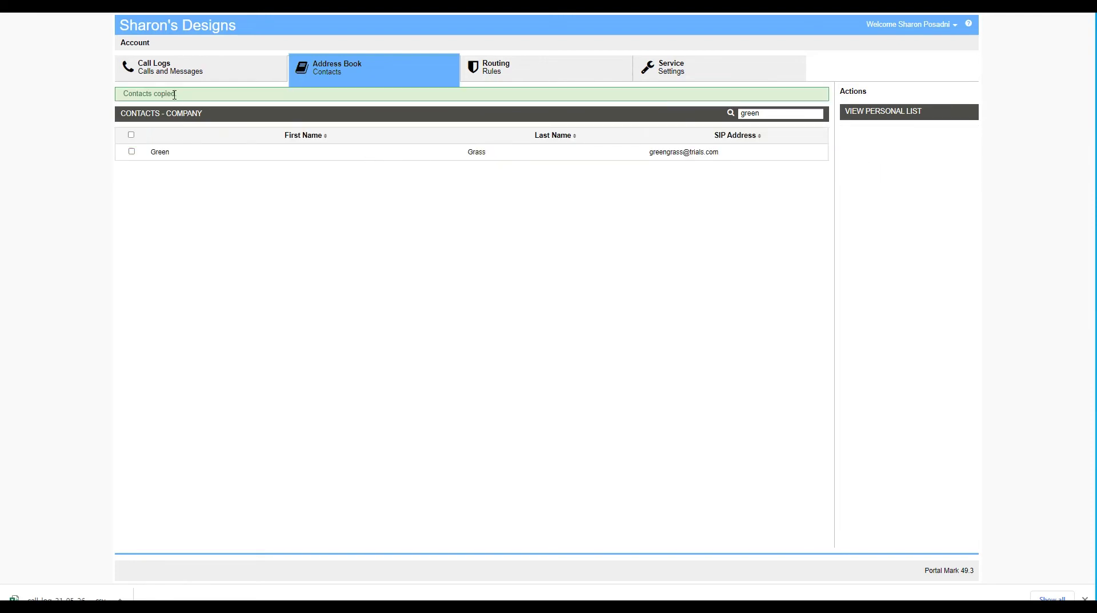
pyautogui.click(889, 112)
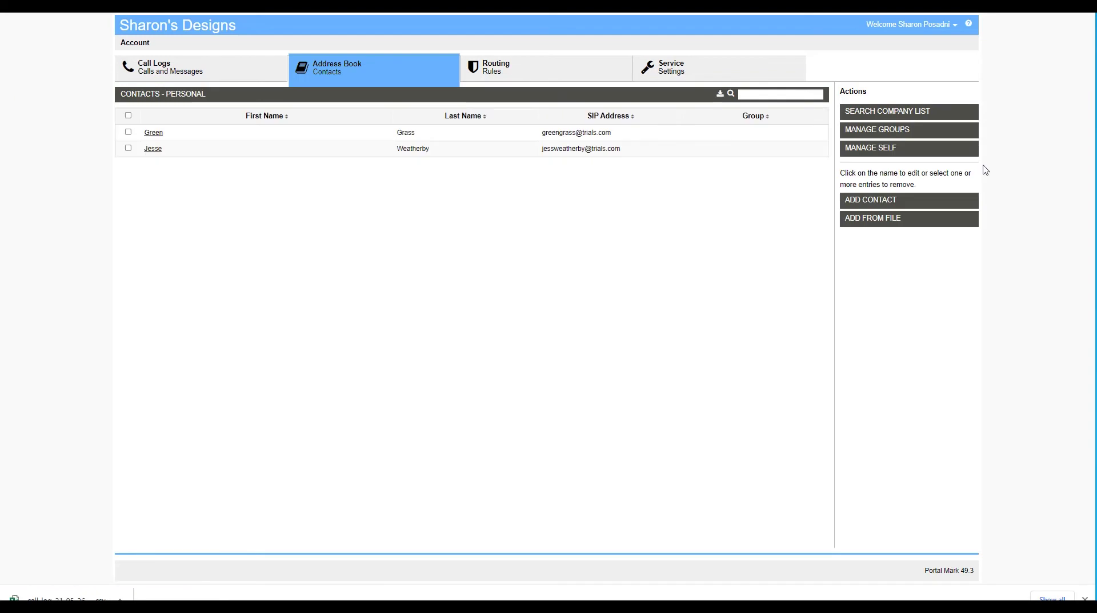
# Step: Add a new contact group named 'Customer Success Team' and save it
pyautogui.click(888, 132)
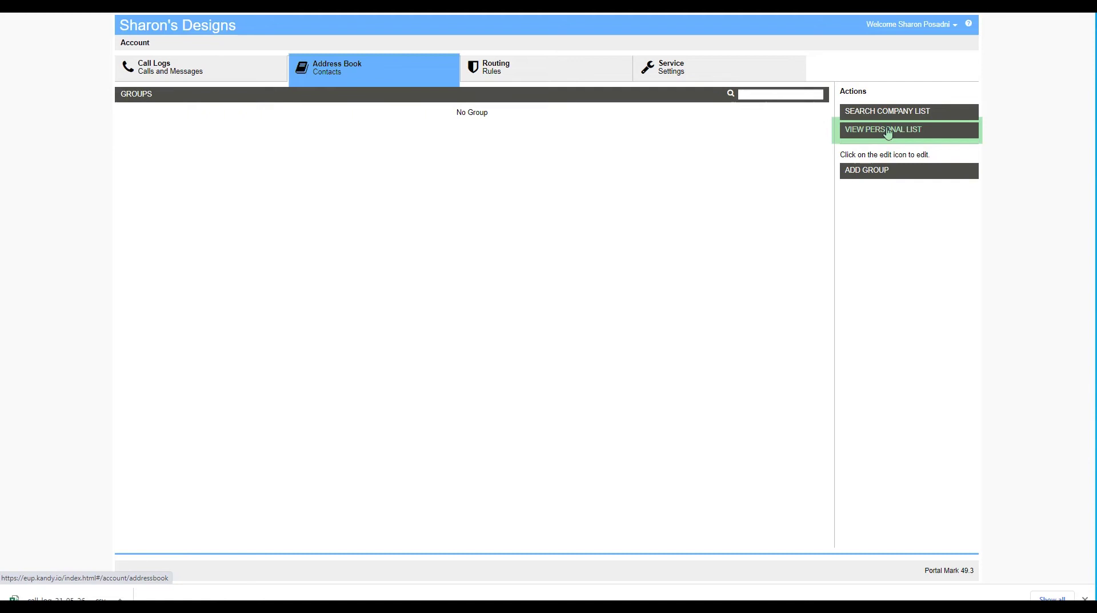
pyautogui.click(888, 177)
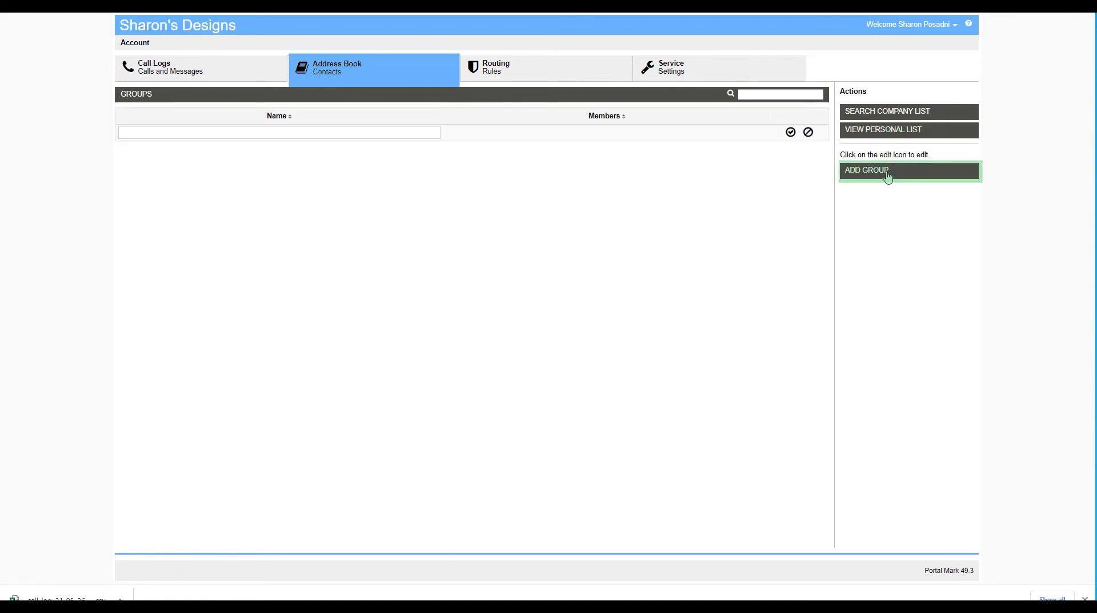
pyautogui.write('Customer Success Team')
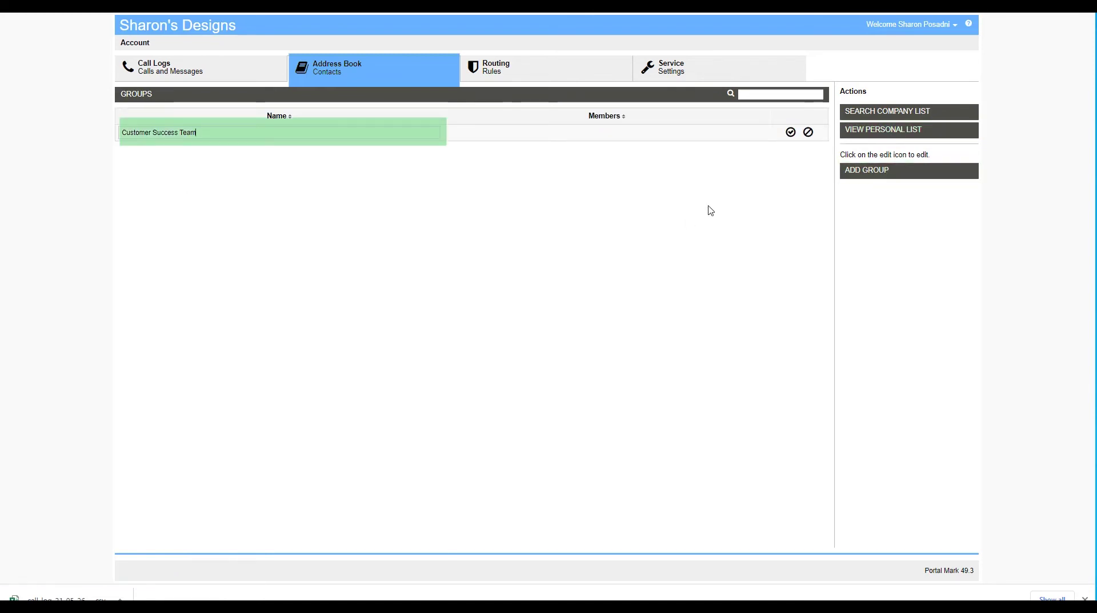
pyautogui.click(792, 133)
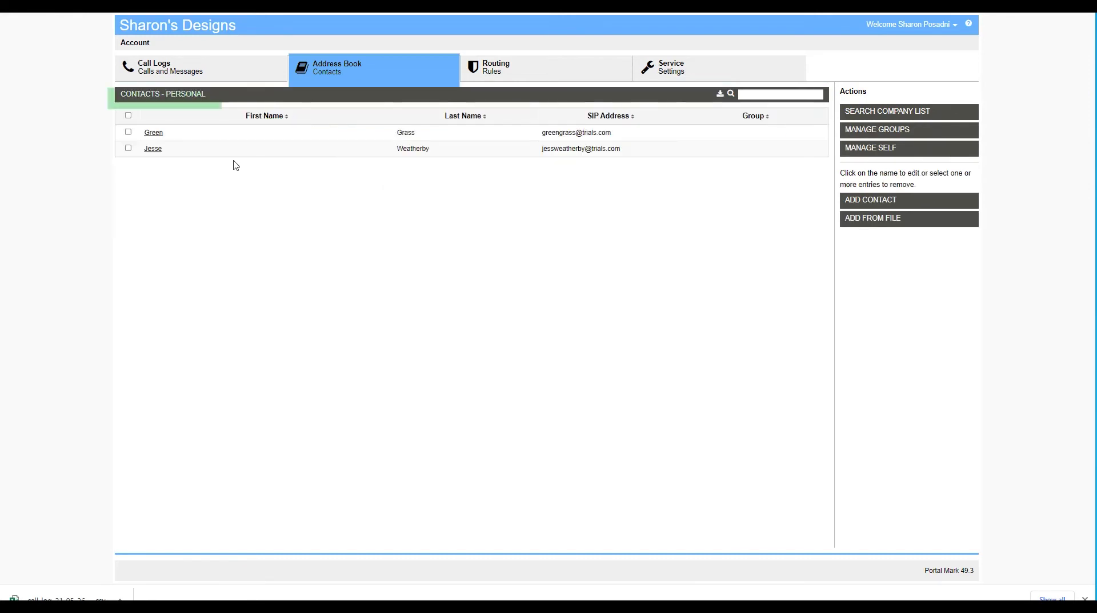
# Step: Set the existing personal contact's group to Customer Success Team and save the contact
pyautogui.click(153, 150)
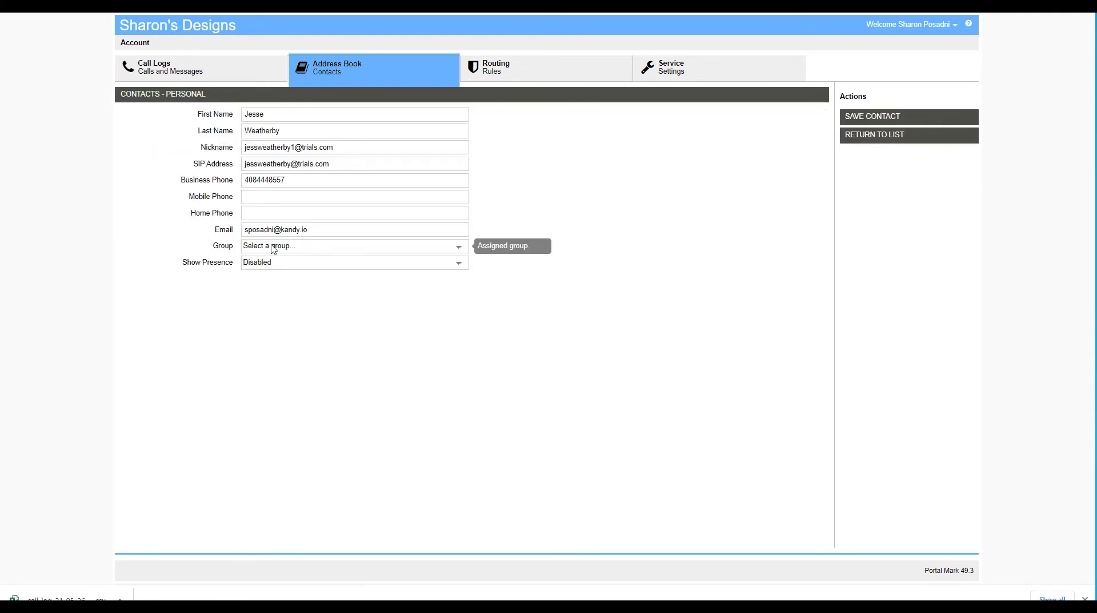
pyautogui.click(461, 250)
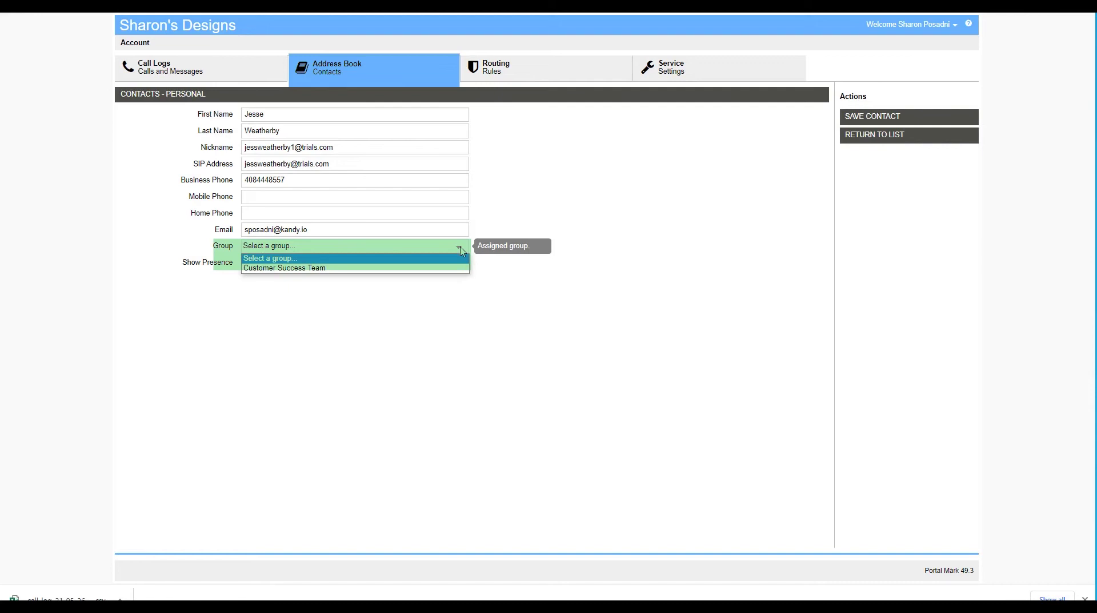
pyautogui.click(441, 267)
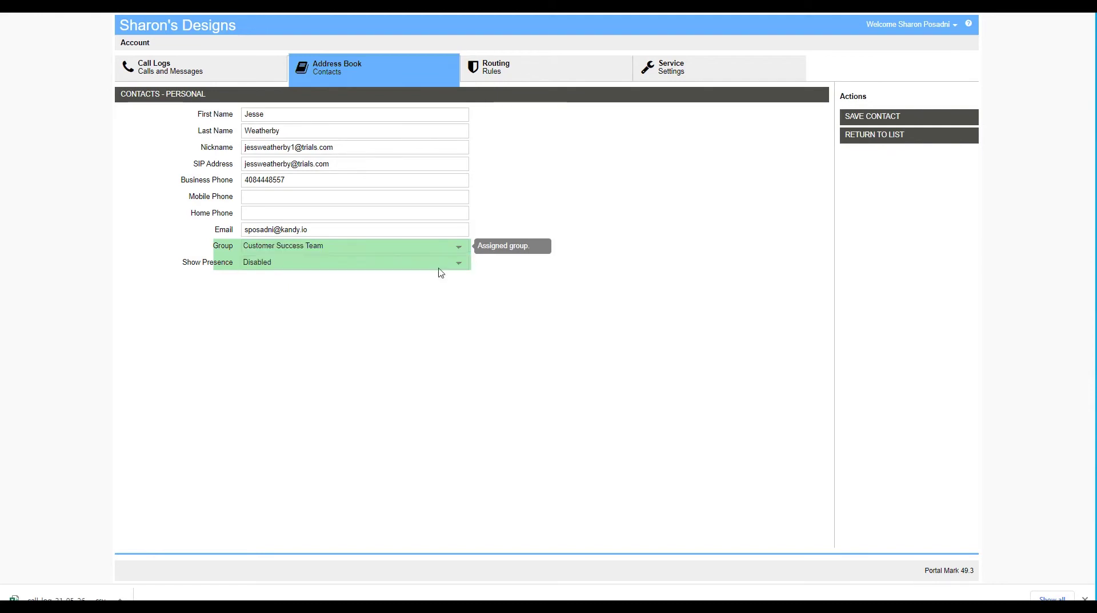
pyautogui.click(862, 124)
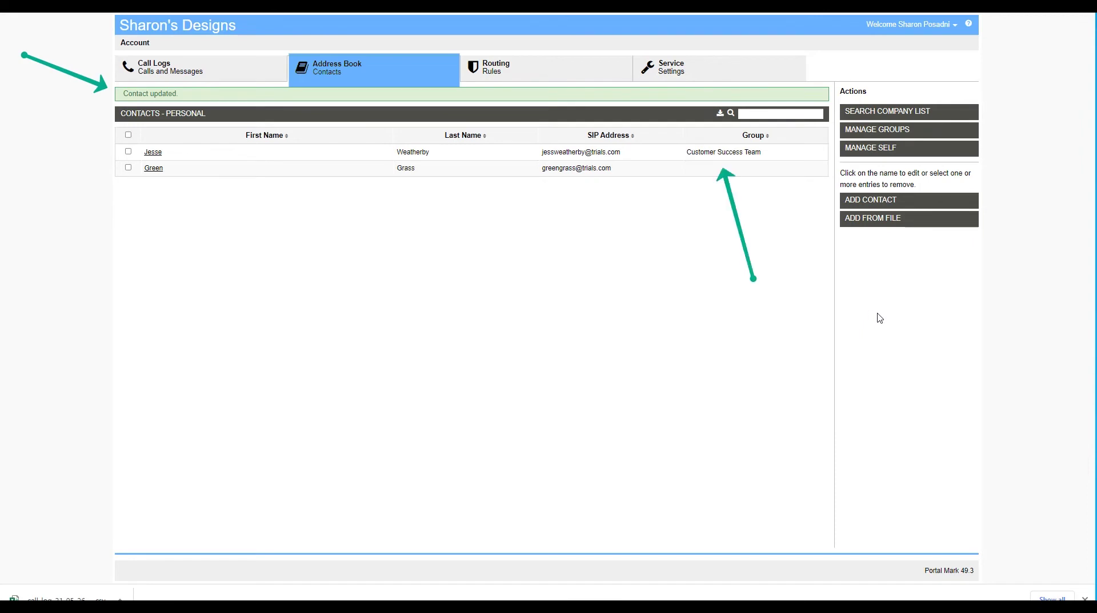
# Step: Start a new personal contact and begin entering its first name
pyautogui.click(897, 201)
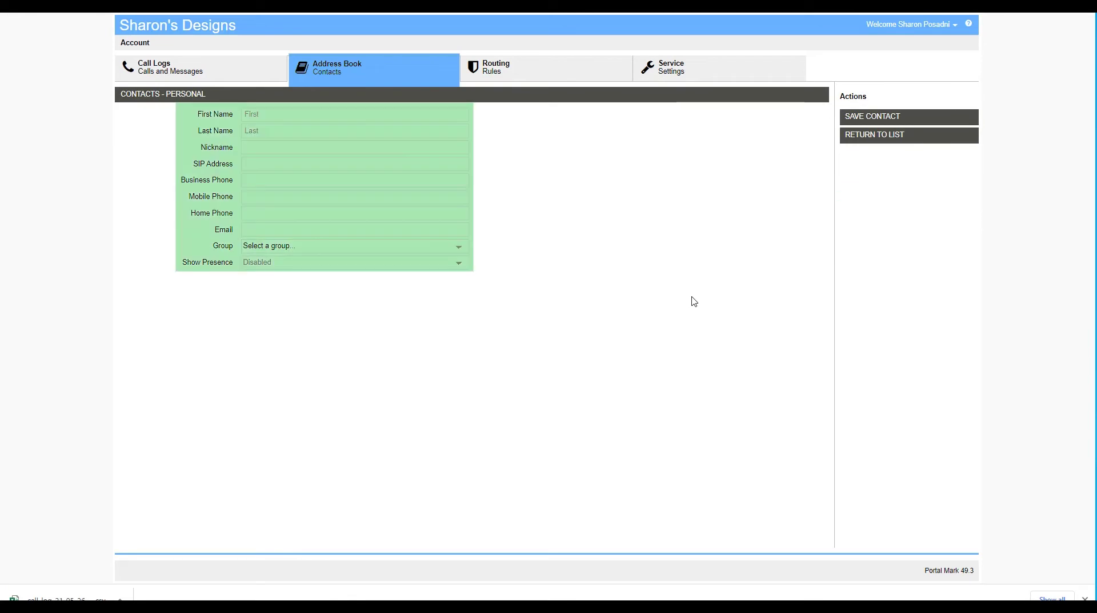
pyautogui.click(242, 117)
pyautogui.write('Sara')
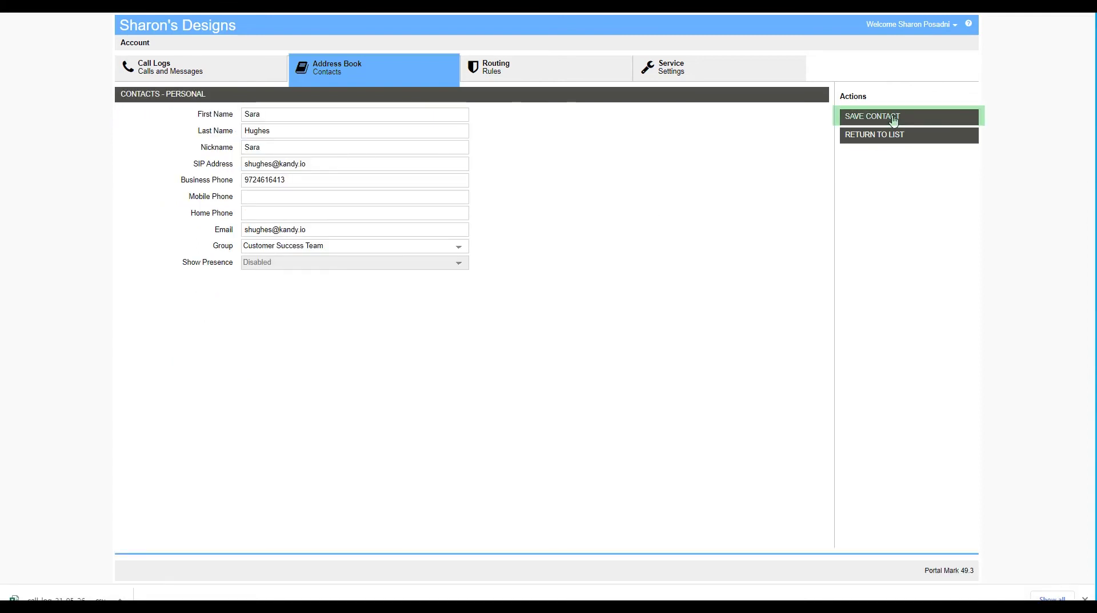
# Step: Save the new contact, then download the contact import template and open the downloaded file
pyautogui.click(894, 119)
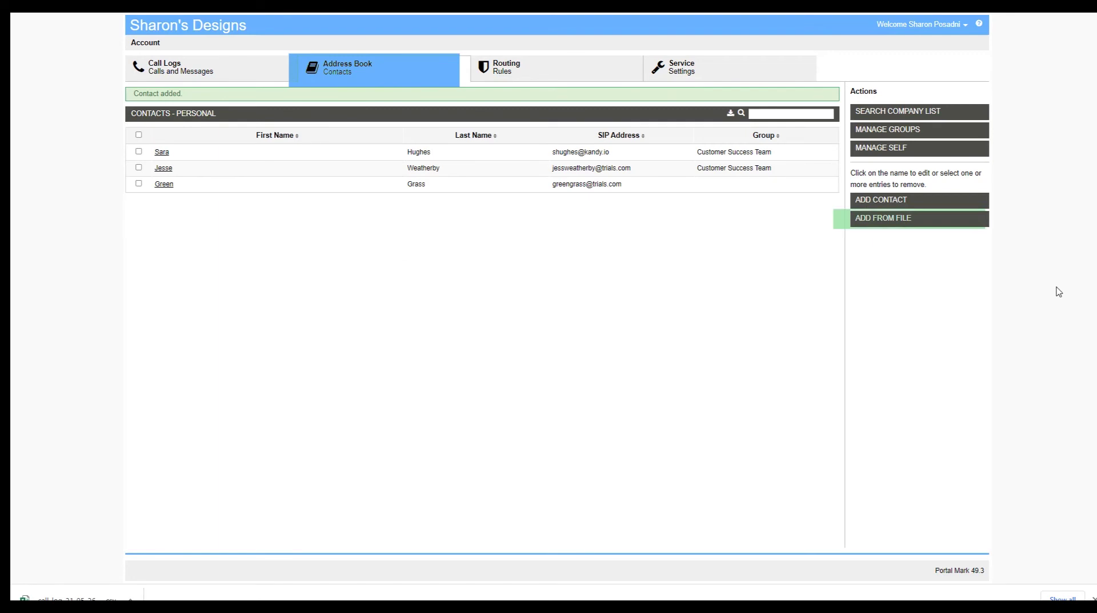
pyautogui.click(980, 26)
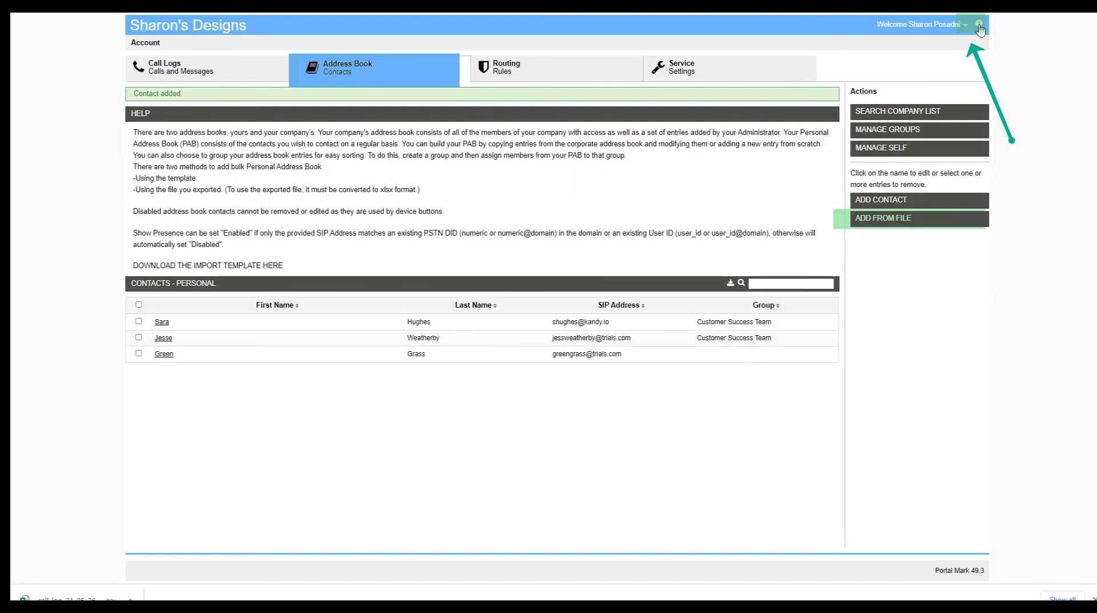
pyautogui.click(196, 269)
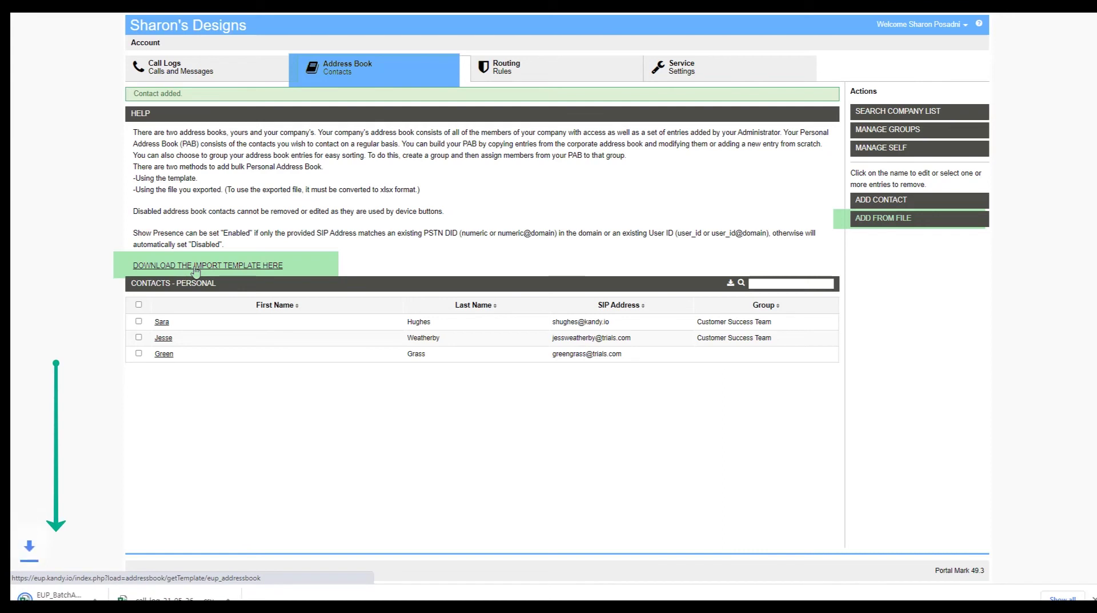
pyautogui.click(80, 597)
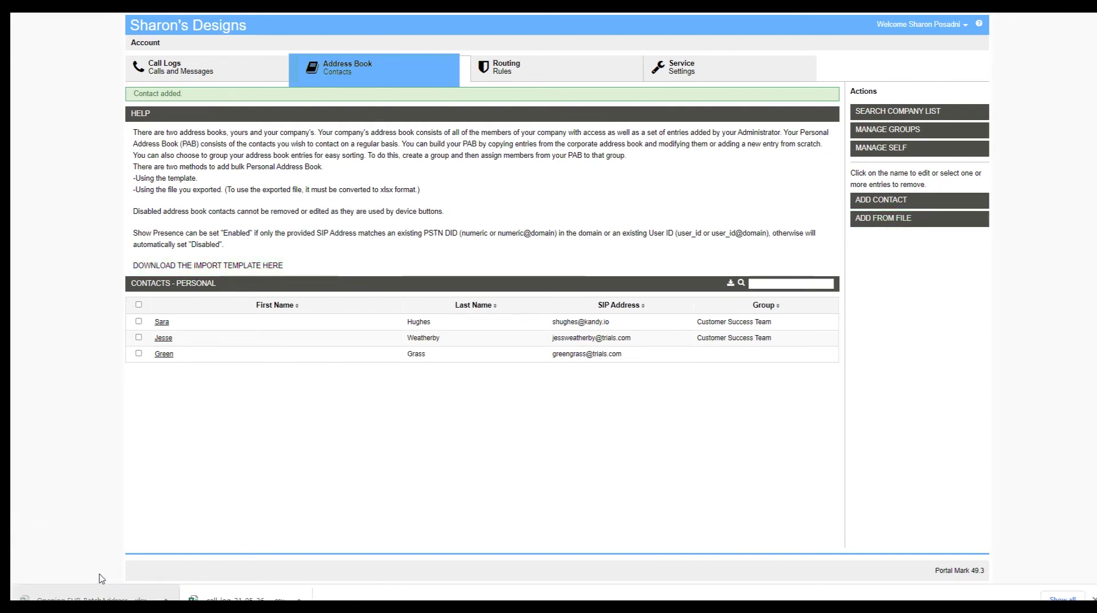
# Step: Save the import template workbook with AutoSave on and close it in Excel
pyautogui.click(208, 181)
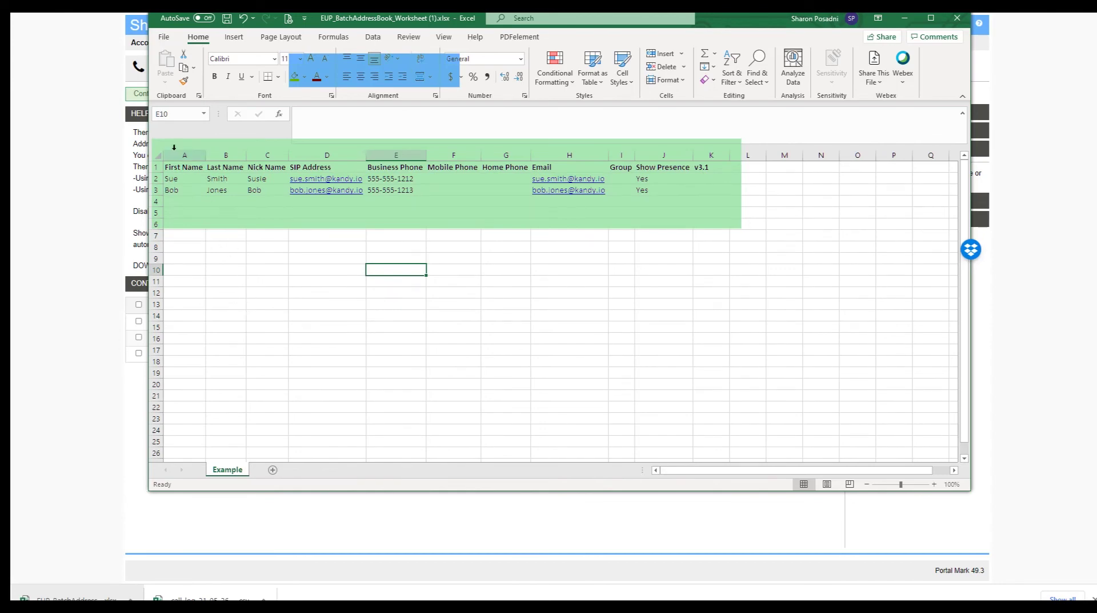
pyautogui.click(204, 18)
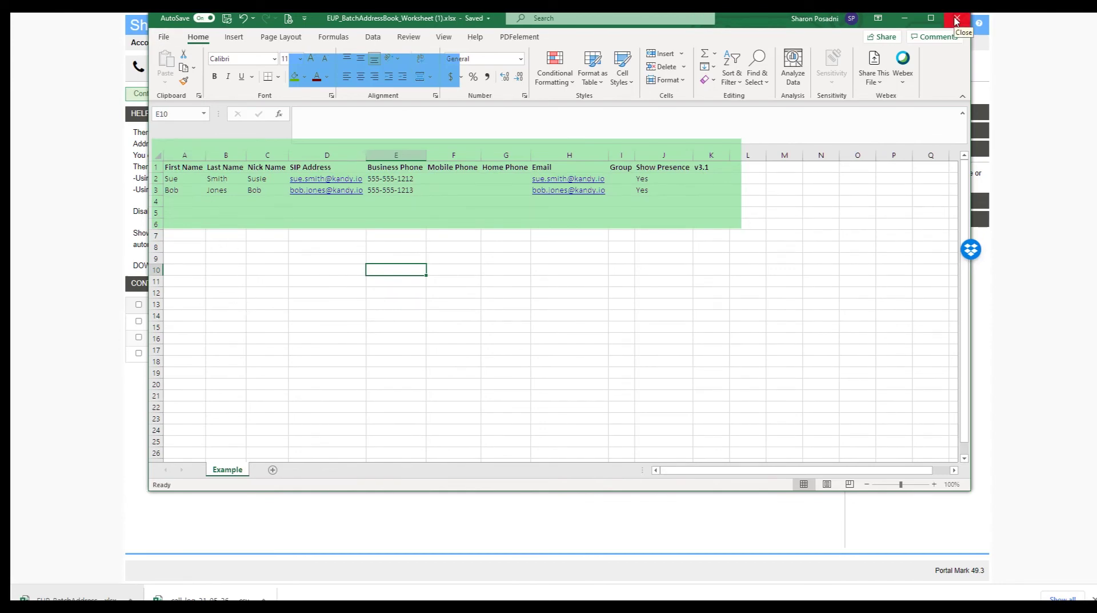
pyautogui.click(956, 20)
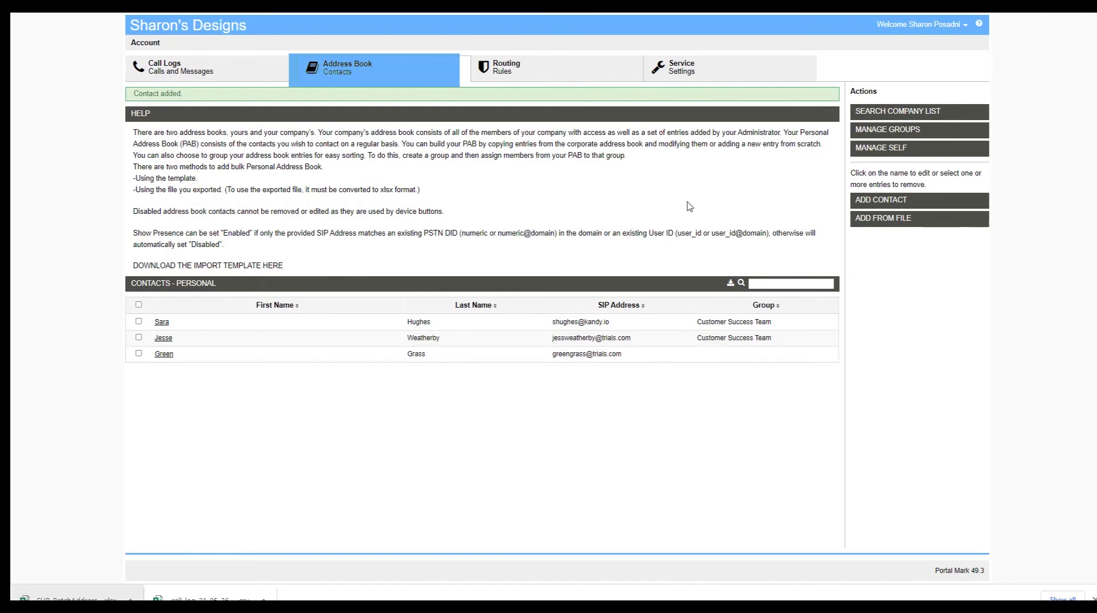
# Step: Upload the template file and confirm importing its two sample contacts
pyautogui.click(888, 221)
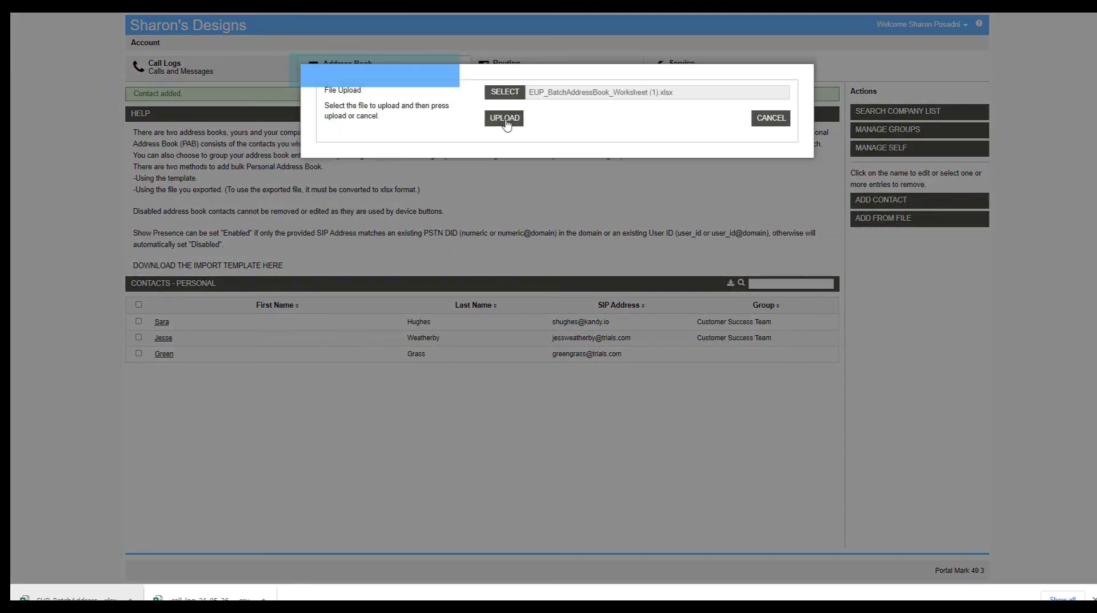
pyautogui.click(505, 120)
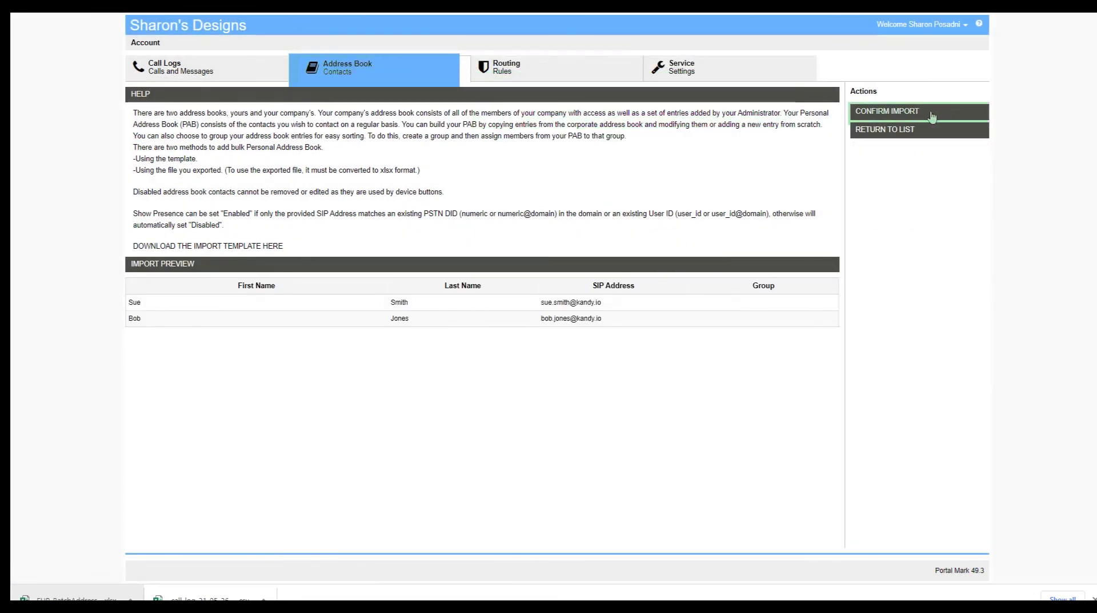
pyautogui.click(933, 116)
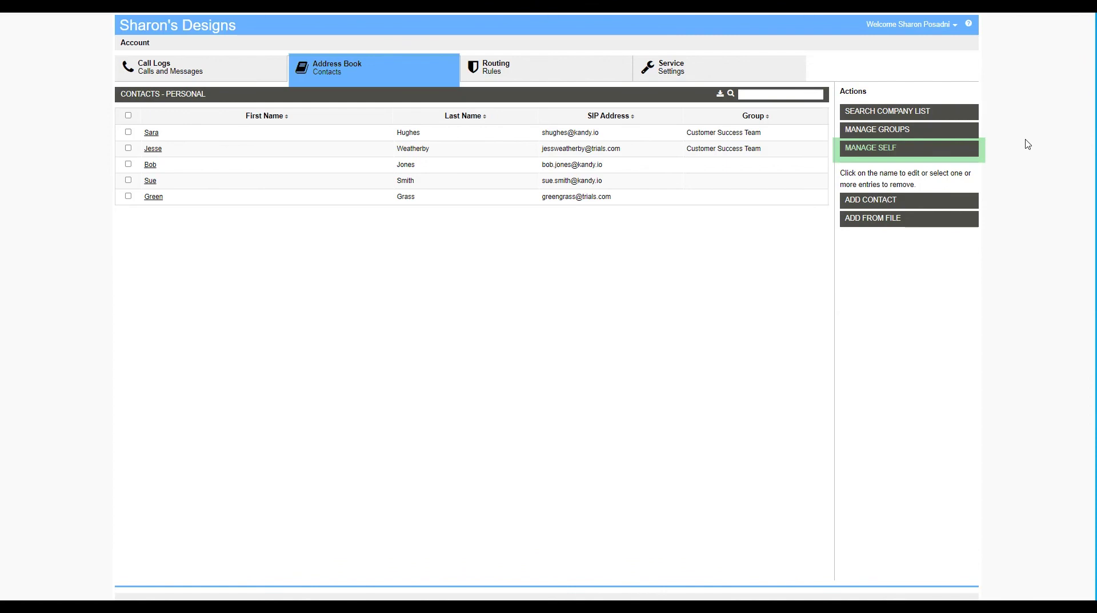
# Step: Open your own profile, choose an avatar image file, and upload it as the profile picture
pyautogui.click(882, 150)
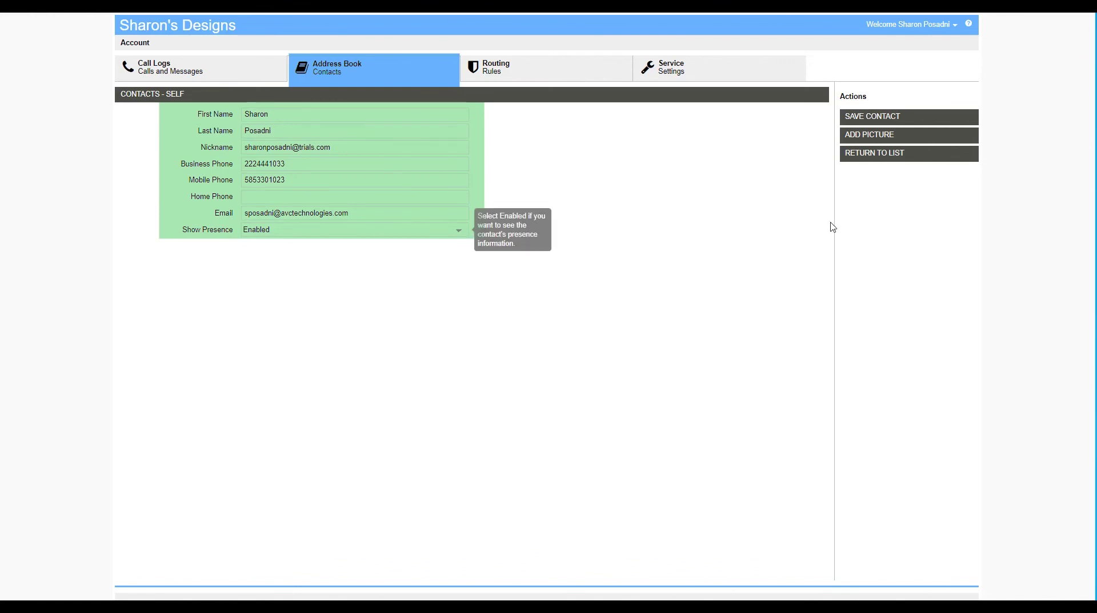
pyautogui.click(877, 139)
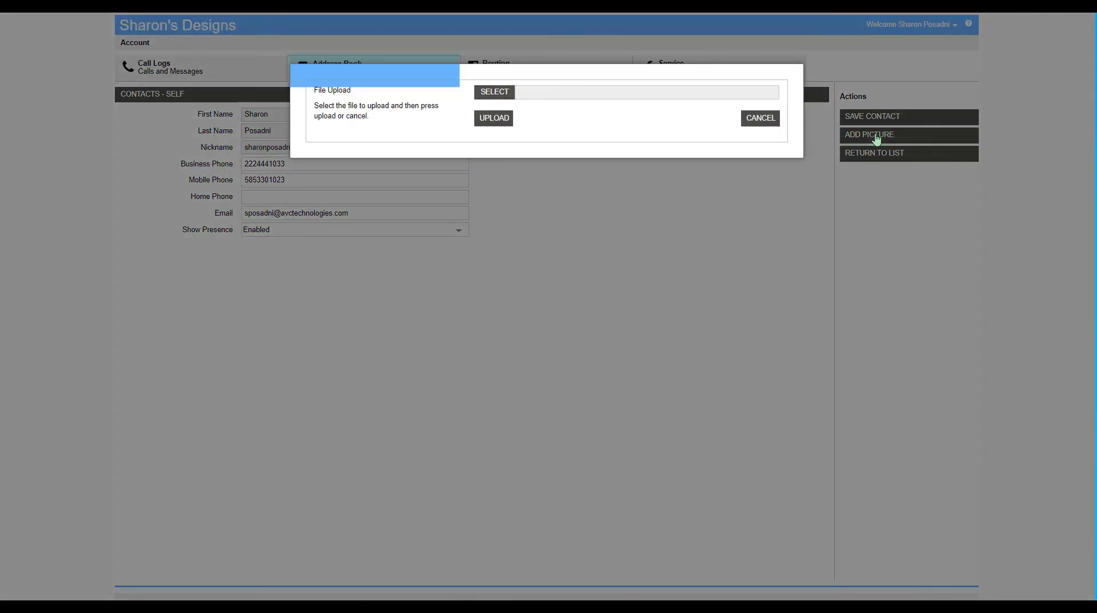
pyautogui.click(501, 93)
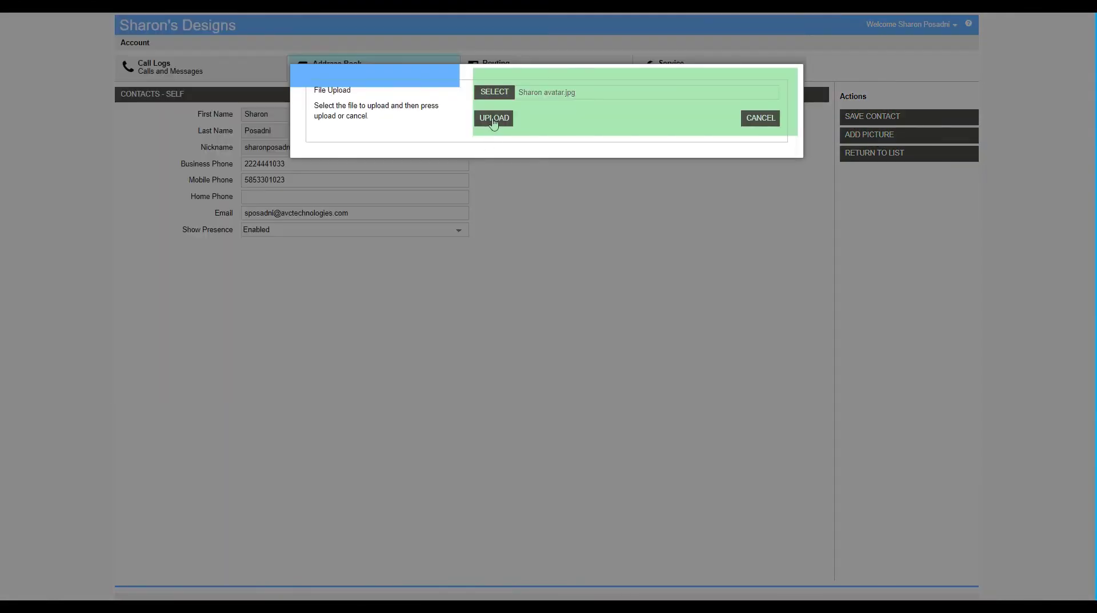
pyautogui.click(493, 119)
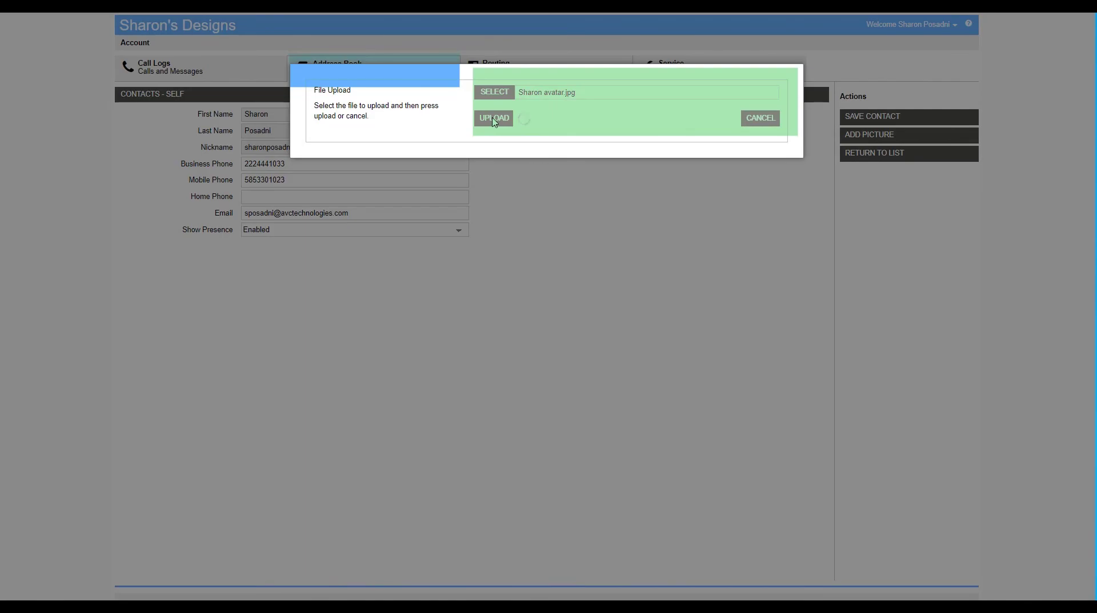